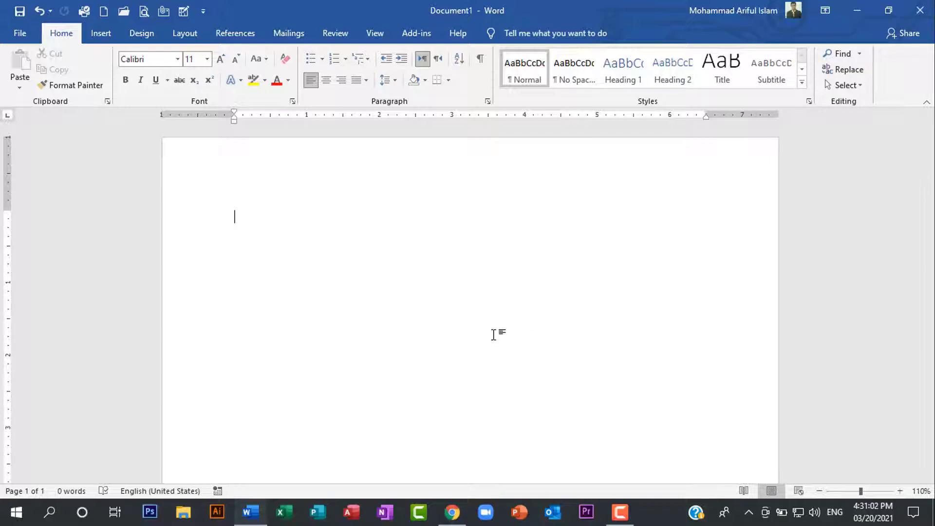
Step: Enter the formula =rand(7,10) on the first line of the blank document and enlarge its text to 22 pt
type("=")
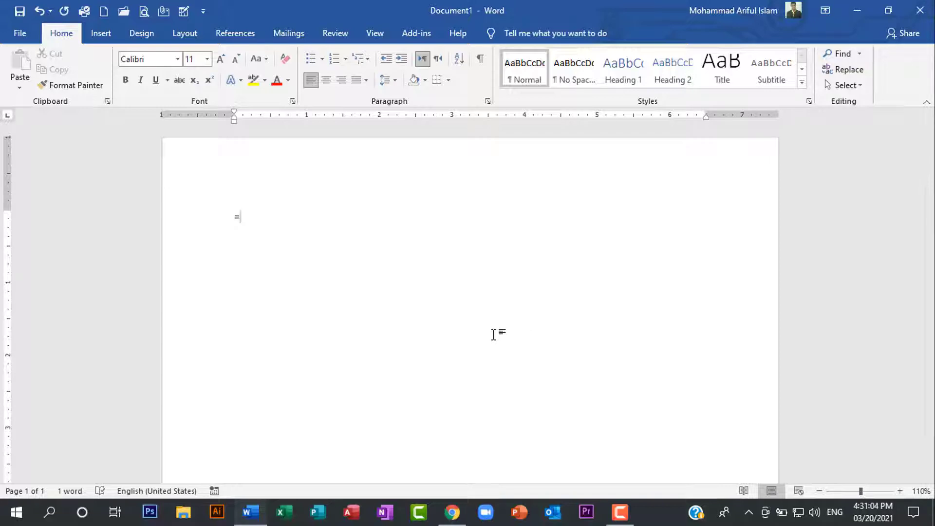
type("rand(7,10)")
left_click_drag(233, 216, 382, 216)
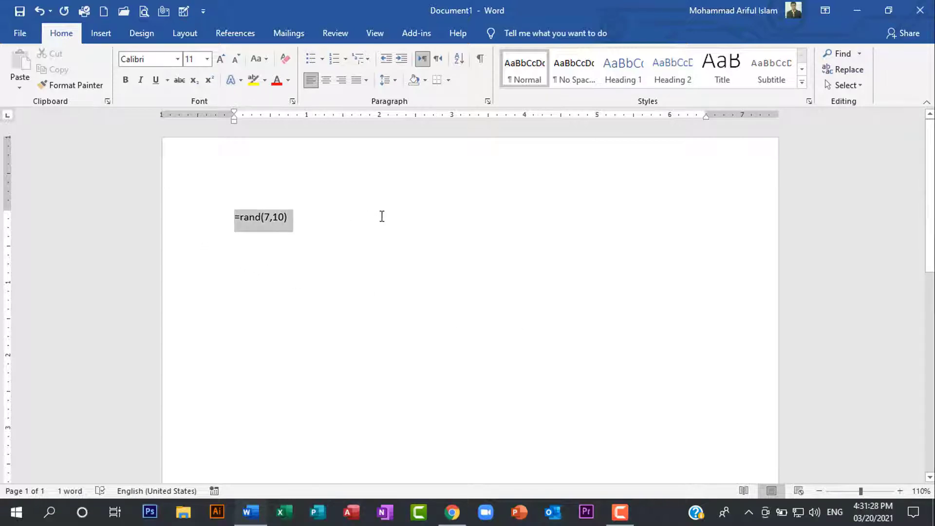
left_click(220, 58)
left_click(220, 58)
left_click(220, 59)
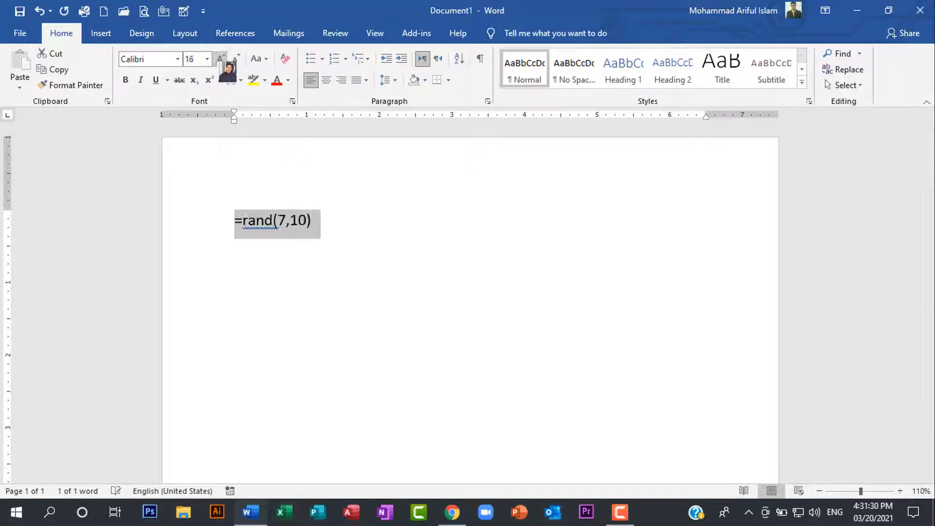
left_click(220, 58)
left_click(220, 59)
left_click(220, 59)
left_click(338, 288)
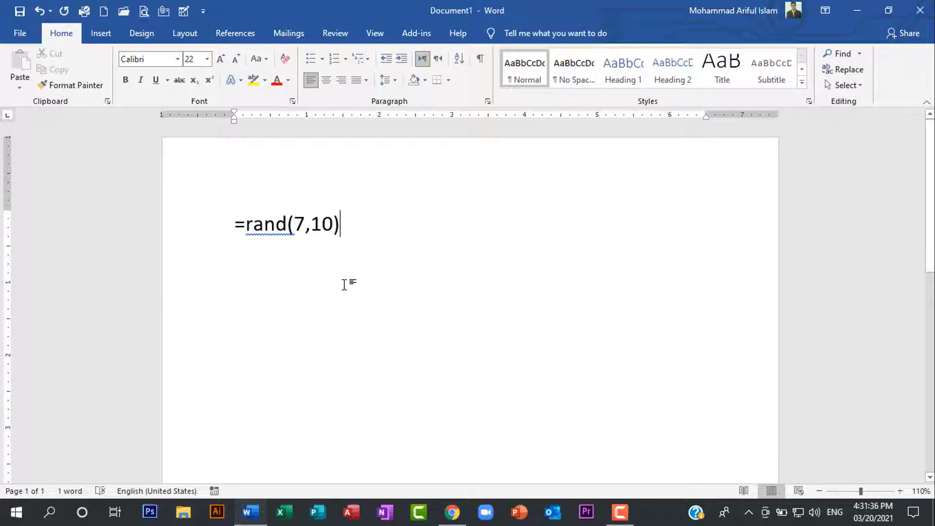
Step: Run the =rand(7,10) formula to fill the document with seven paragraphs of ten sample sentences each
key("Return")
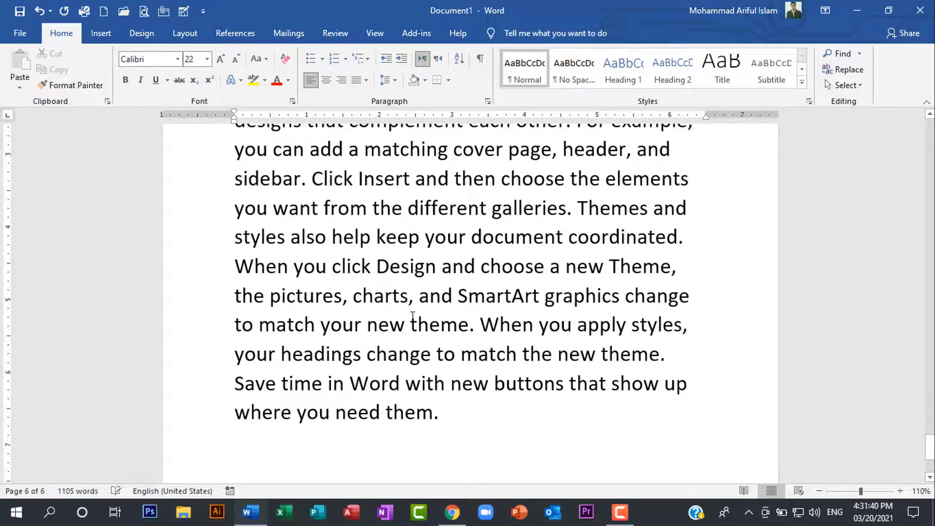
scroll(412, 315, "up", 10)
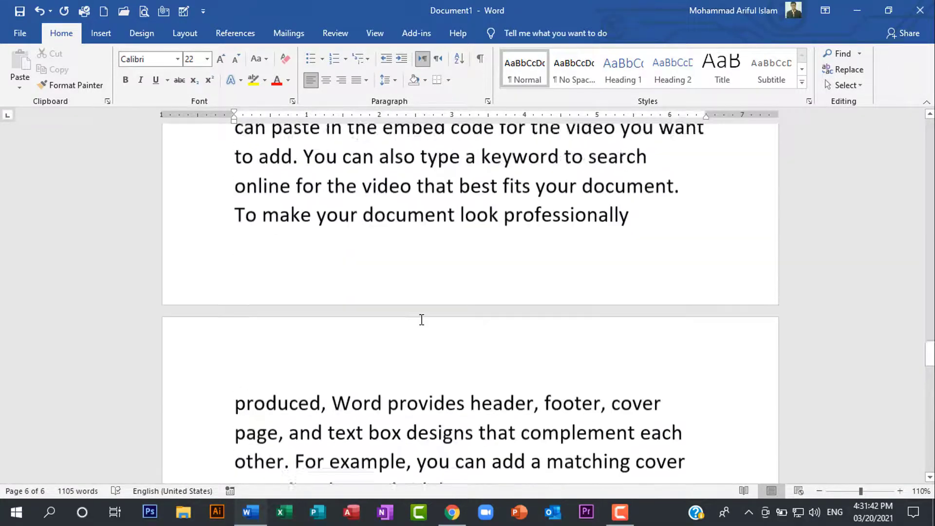
scroll(422, 319, "up", 10)
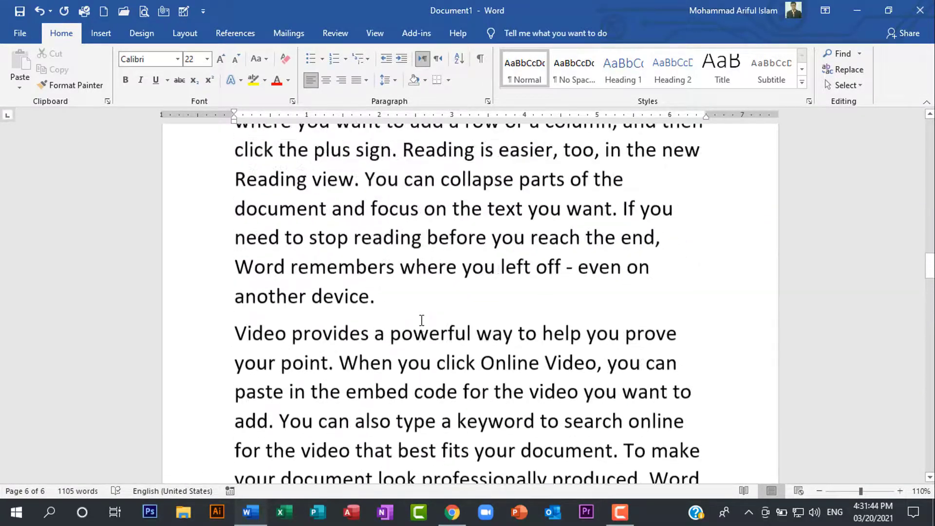
scroll(421, 319, "up", 10)
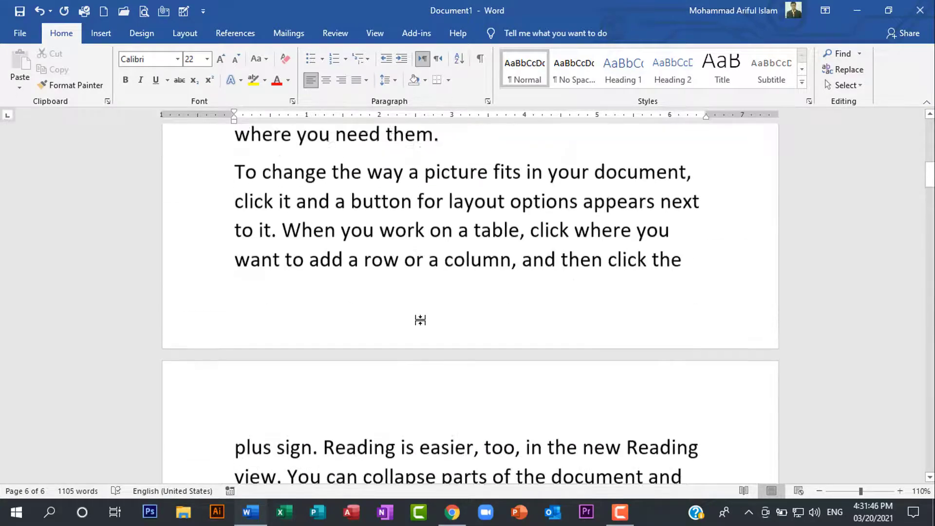
scroll(420, 320, "up", 10)
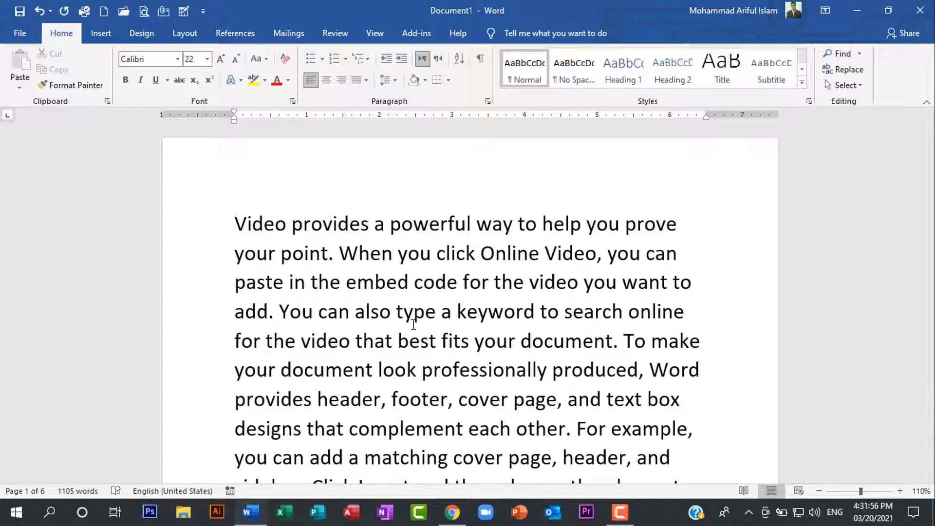
Step: Try the opening sentence "Video provides a powerful way to help you prove your point." in uppercase and lowercase, and undo the case changes
left_click_drag(235, 224, 315, 234)
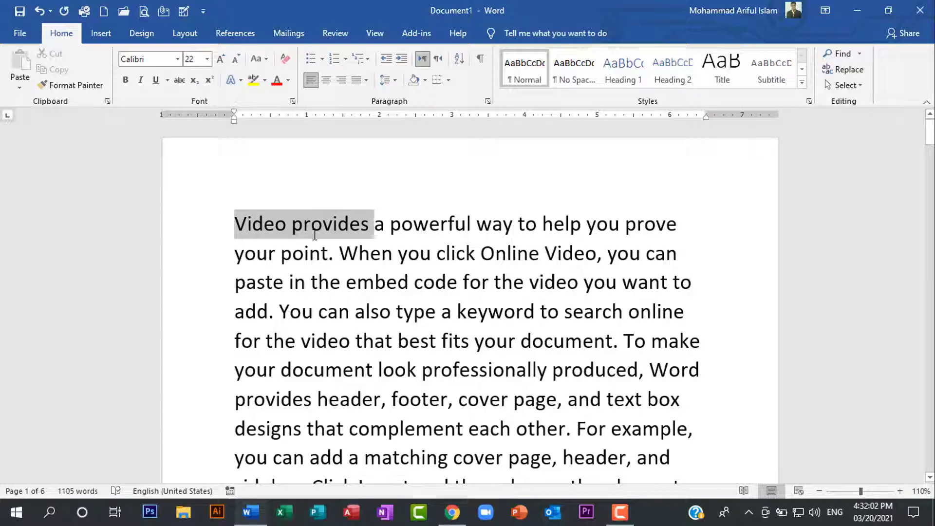
left_click_drag(314, 235, 334, 253)
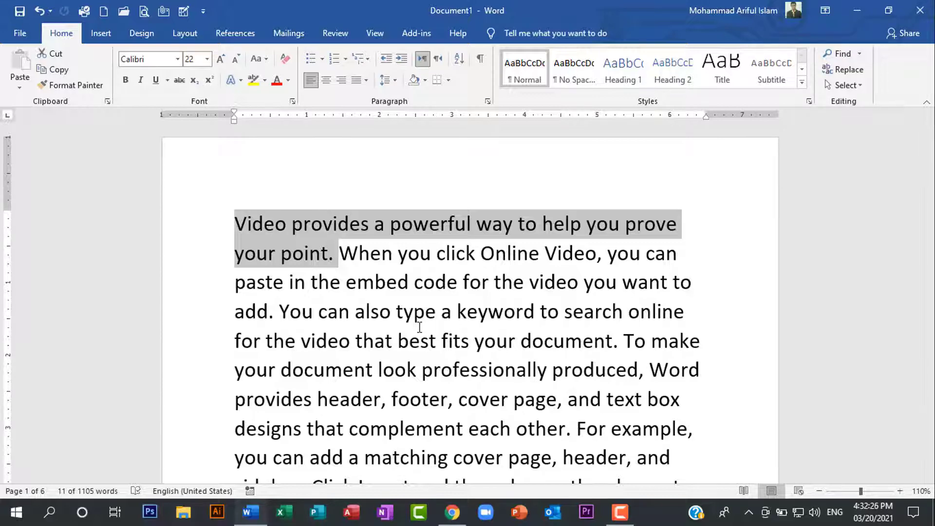
key("shift+F3")
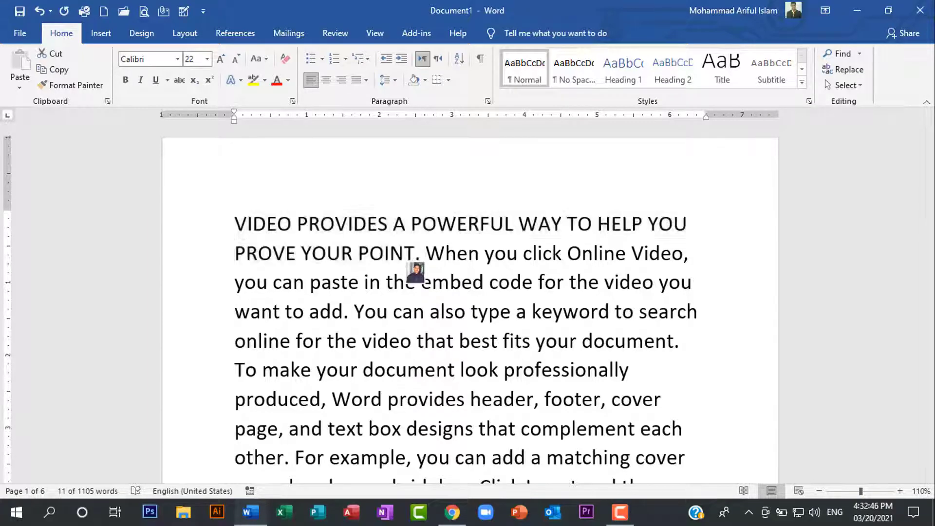
key("shift+F3")
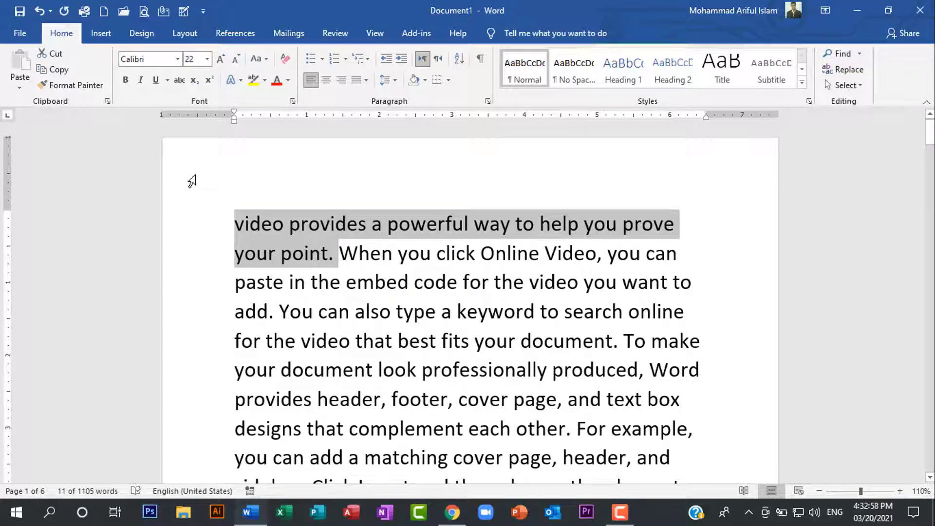
key("ctrl+z")
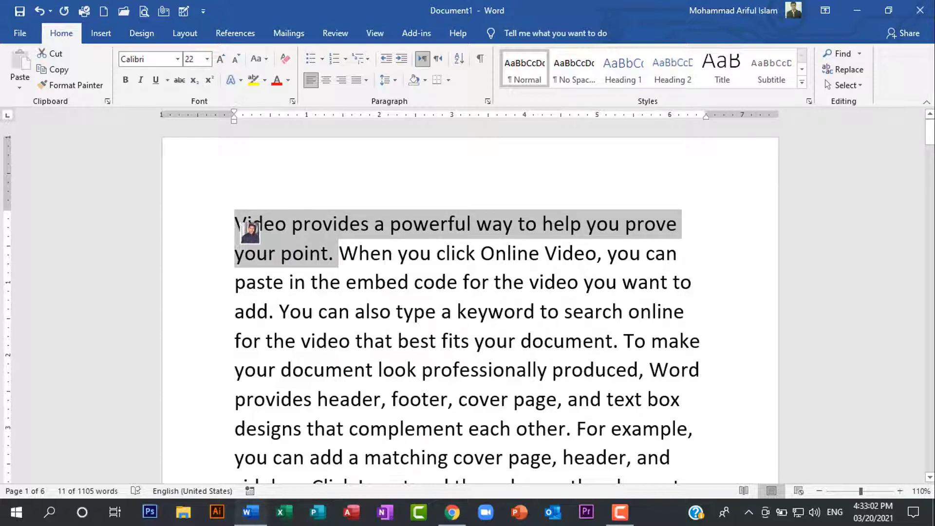
Step: Select only the capital V of the first word "Video" and clear the selection
left_click(238, 223)
left_click_drag(238, 223, 247, 224)
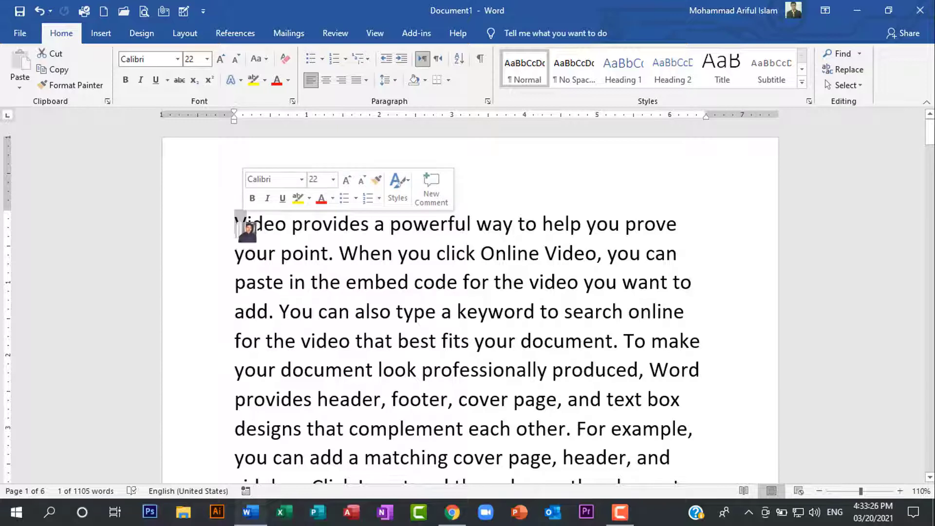
left_click(247, 224)
Step: Select the second sentence starting at "When you click Online Video" and extend the selection character by character into the word "also"
left_click_drag(235, 224, 274, 318)
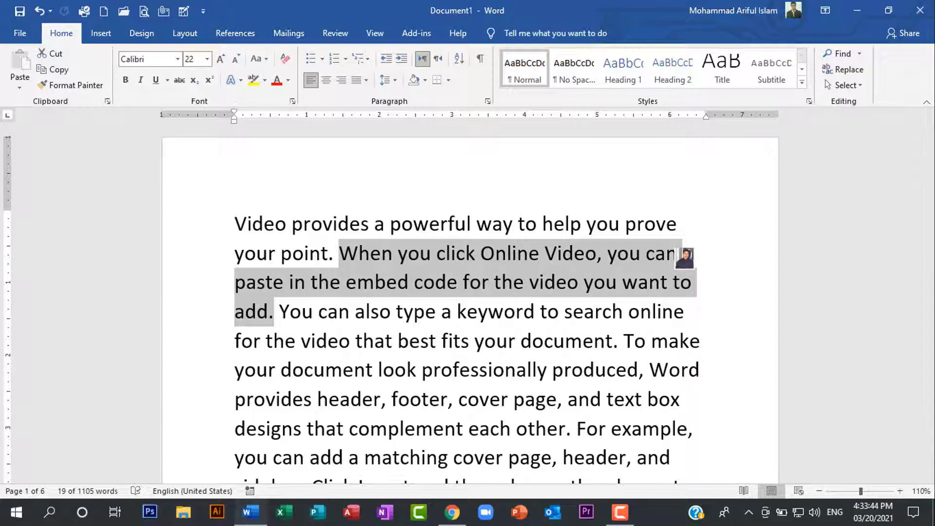
key("shift+Right")
key("shift+Right")
key("shift+Right")
key("shift+Right")
key("shift+Right")
key("shift+Right")
key("shift+Right")
key("shift+Right")
key("shift+Right")
key("shift+Right")
key("shift+Right")
key("shift+Right")
key("shift+Right")
key("shift+Right")
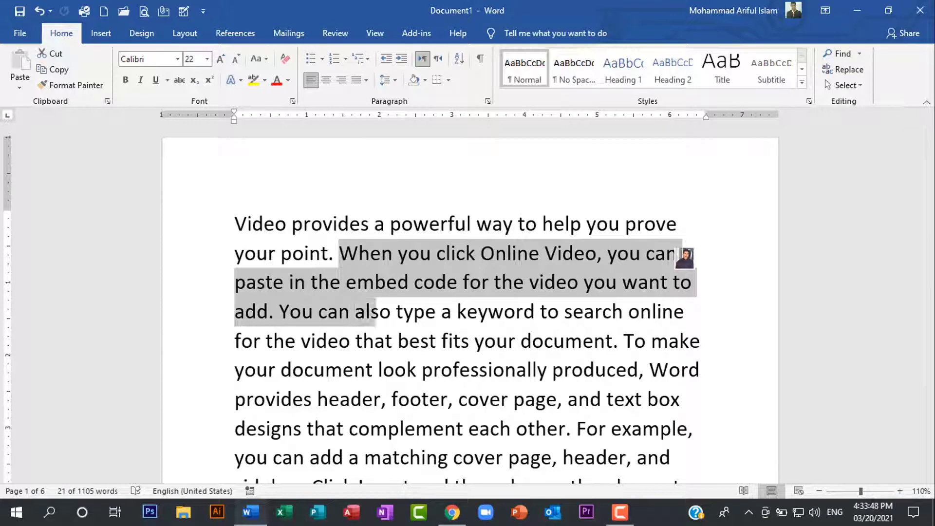
Step: Extend the selection word by word through "Word provides header, footer, cover"
key("ctrl+shift+Right")
key("ctrl+shift+Right")
key("ctrl+shift+Right")
key("ctrl+shift+Right")
key("ctrl+shift+Right")
key("ctrl+shift+Right")
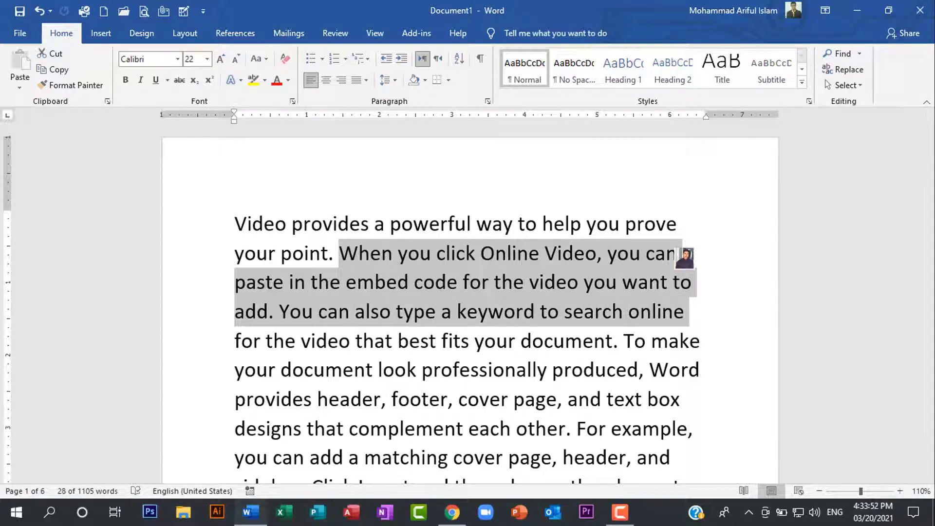
key("ctrl+shift+Right")
key("ctrl+shift+Right")
key("ctrl+shift+Right")
key("ctrl+shift+Right")
key("ctrl+shift+Right")
key("ctrl+shift+Right")
key("ctrl+shift+Right")
key("ctrl+shift+Right")
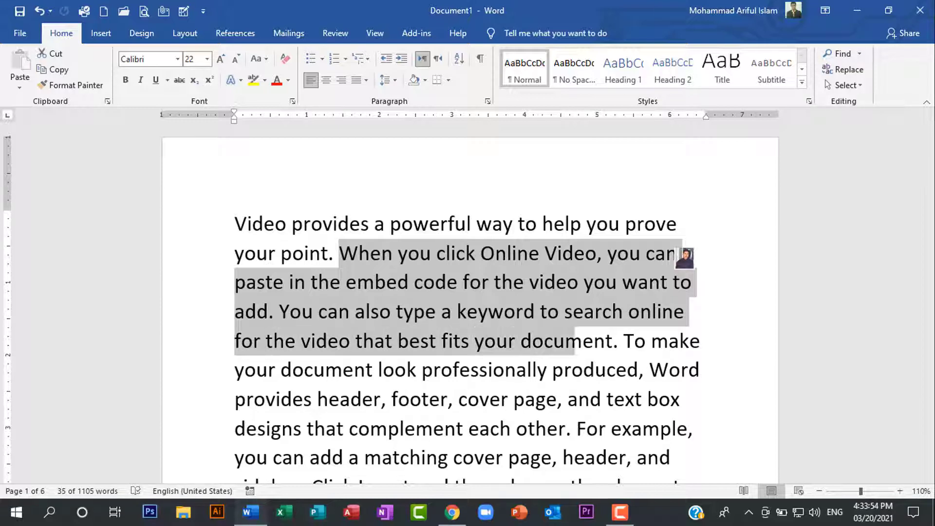
key("ctrl+shift+Right")
key("ctrl+shift+Right")
key("ctrl+shift+Right")
key("ctrl+shift+Right")
key("ctrl+shift+Right")
key("ctrl+shift+Right")
key("ctrl+shift+Right")
key("ctrl+shift+Right")
key("ctrl+shift+Right")
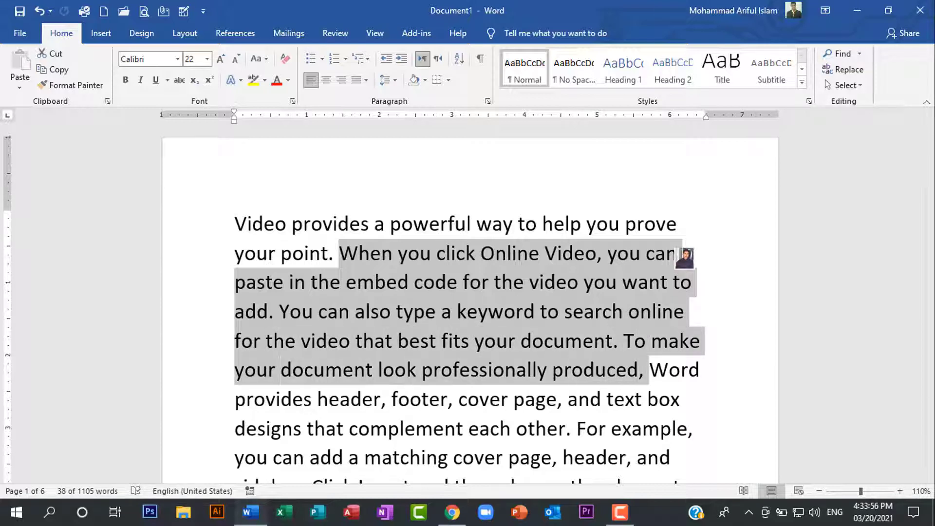
key("ctrl+shift+Right")
key("ctrl+shift+Right")
key("ctrl+shift+Right")
key("ctrl+shift+Right")
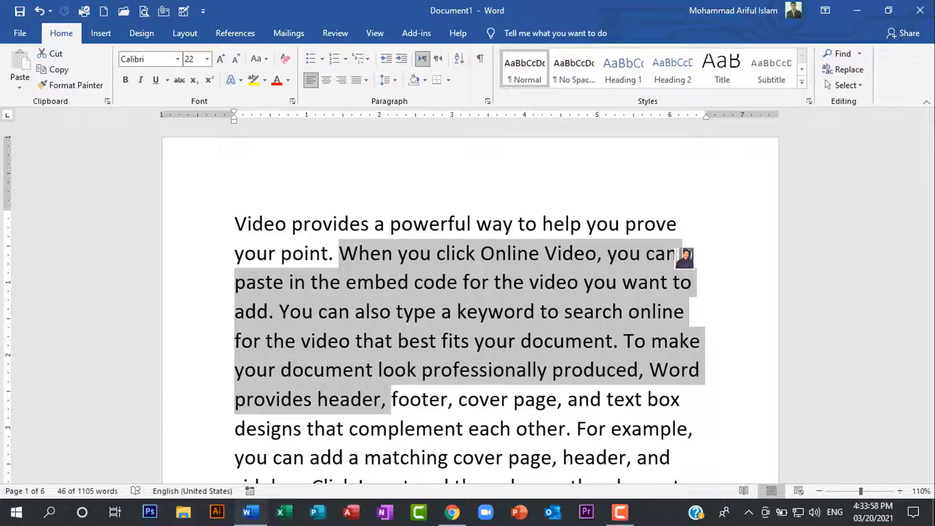
key("ctrl+shift+Right")
key("ctrl+shift+Right")
key("ctrl+shift+Right")
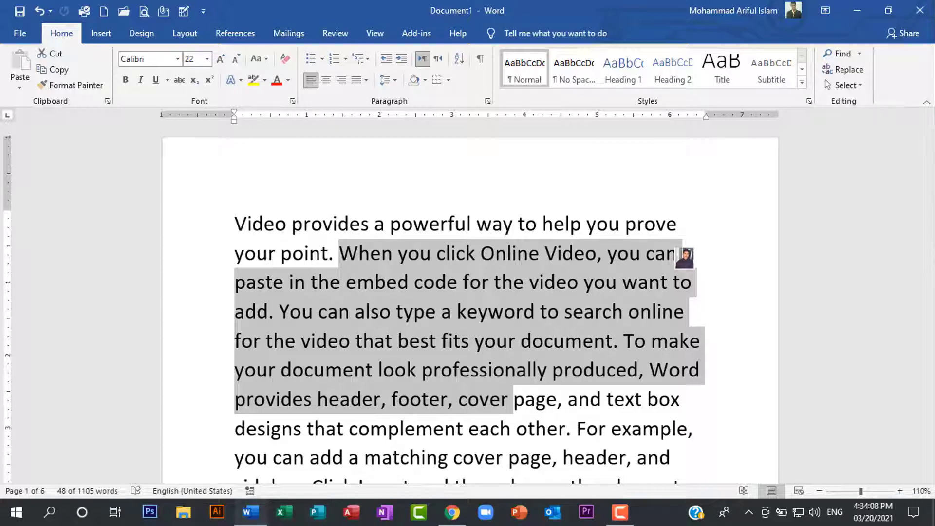
Step: Shrink the selection backwards by words and characters until it ends after "To", and clear the selection
key("ctrl+shift+Left")
key("ctrl+shift+Left")
key("shift+Left")
key("shift+Left")
key("shift+Left")
key("shift+Left")
key("shift+Left")
key("shift+Left")
key("shift+Left")
key("shift+Left")
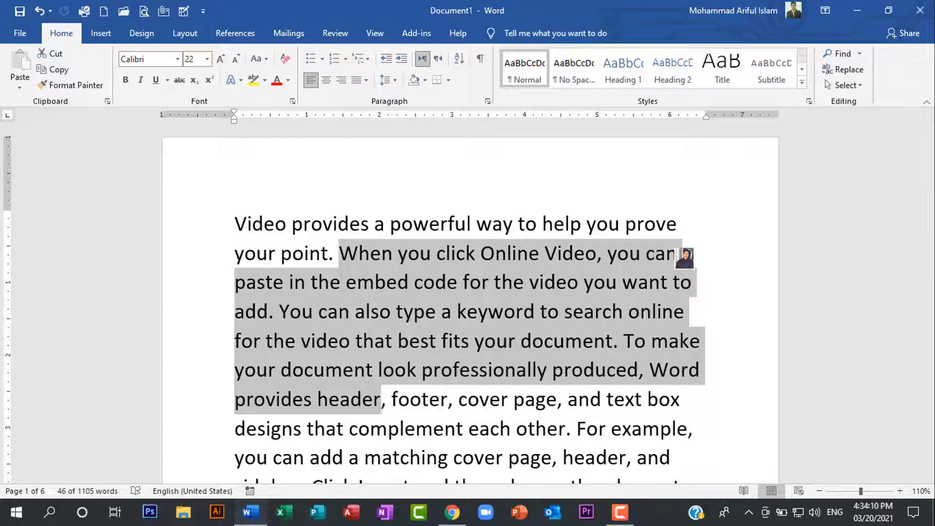
key("ctrl+shift+Left")
key("ctrl+shift+Left")
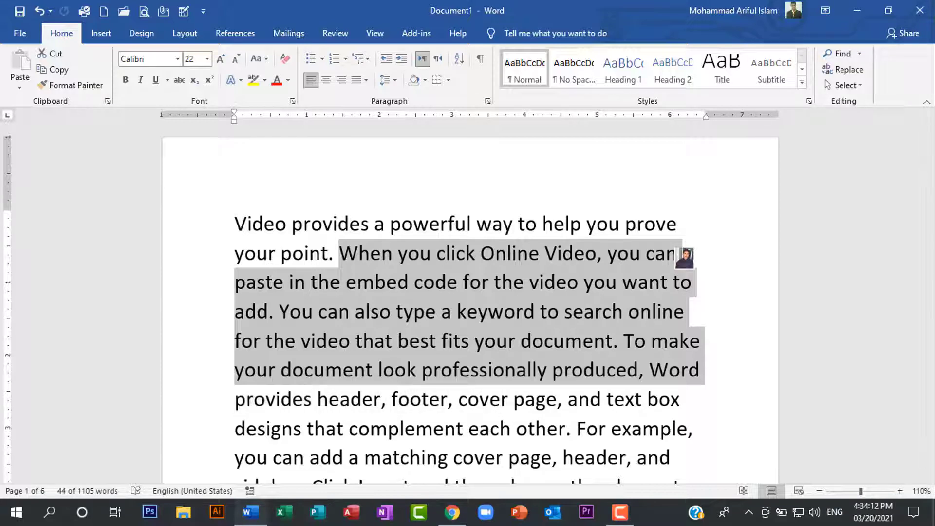
key("shift+Left")
key("shift+Left")
key("ctrl+shift+Left")
key("ctrl+shift+Left")
key("ctrl+shift+Left")
key("ctrl+shift+Left")
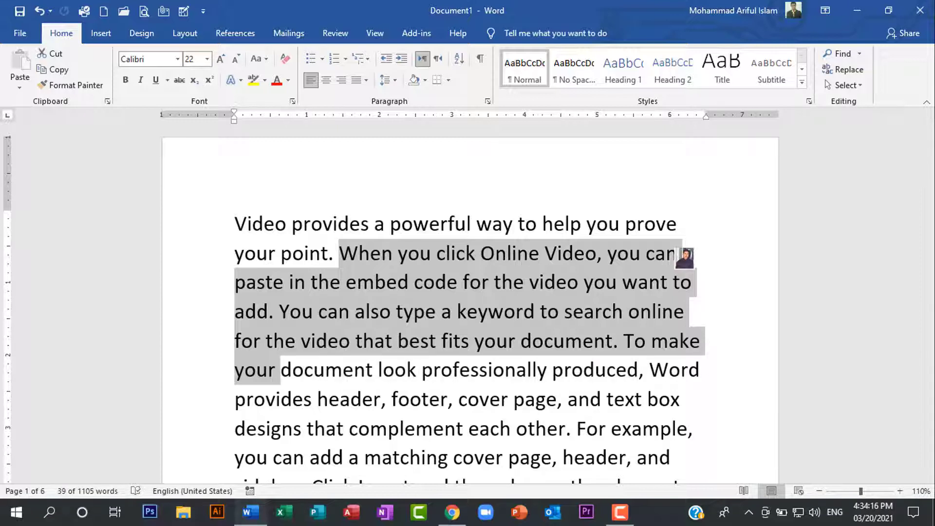
key("ctrl+shift+Left")
key("shift+Left")
key("shift+Left")
key("shift+Left")
key("shift+Left")
key("shift+Left")
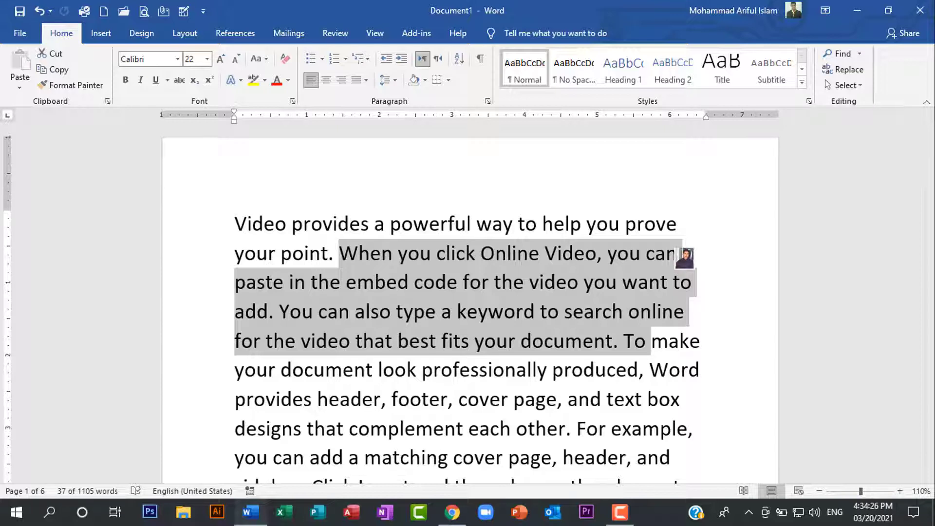
left_click(539, 324)
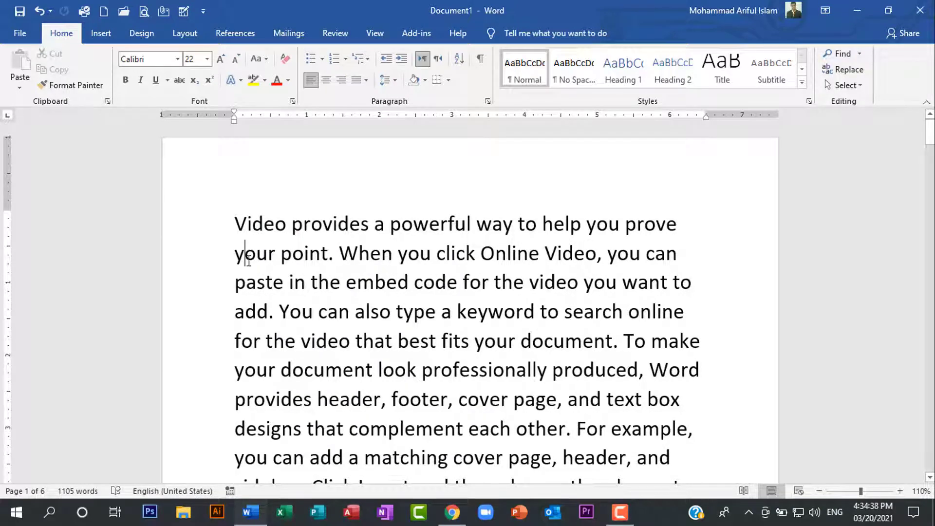
Step: Delete all text following the first sentence, from "When you click Online Video" to the end of the document
left_click_drag(356, 253, 576, 436)
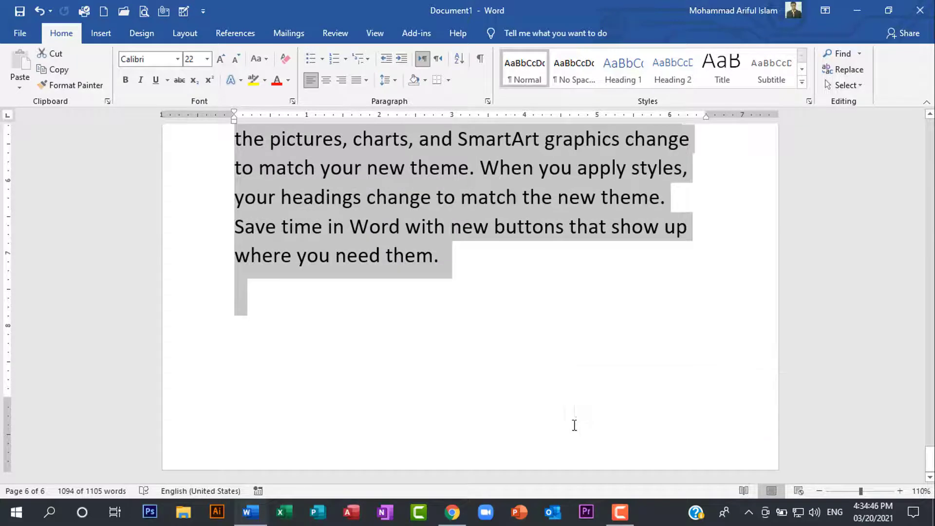
key("Delete")
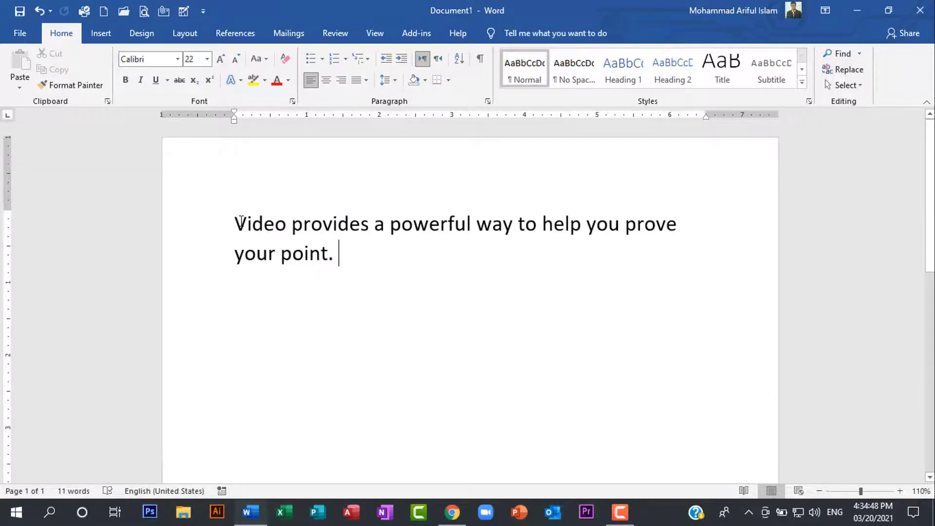
Step: Alternate between selecting the single word "Video" and the whole remaining paragraph, finishing with the whole paragraph selected
double_click(236, 224)
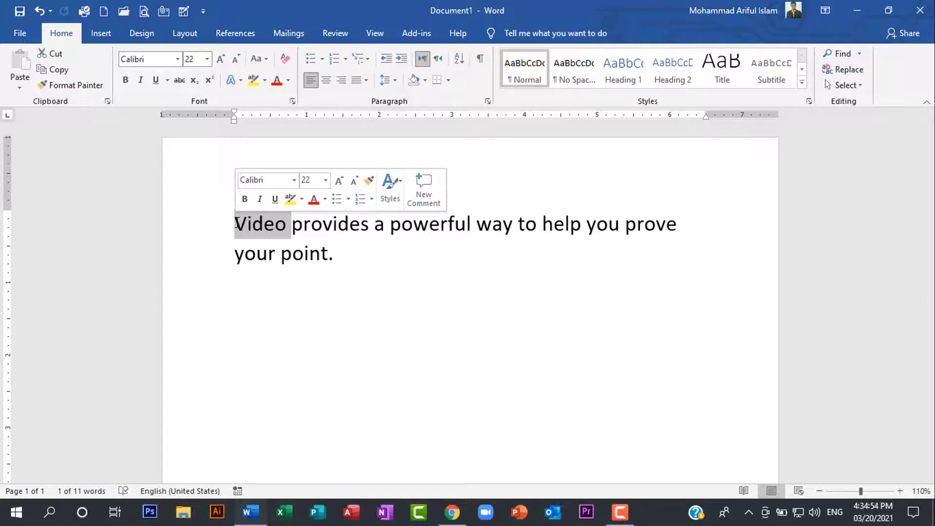
left_click(258, 295)
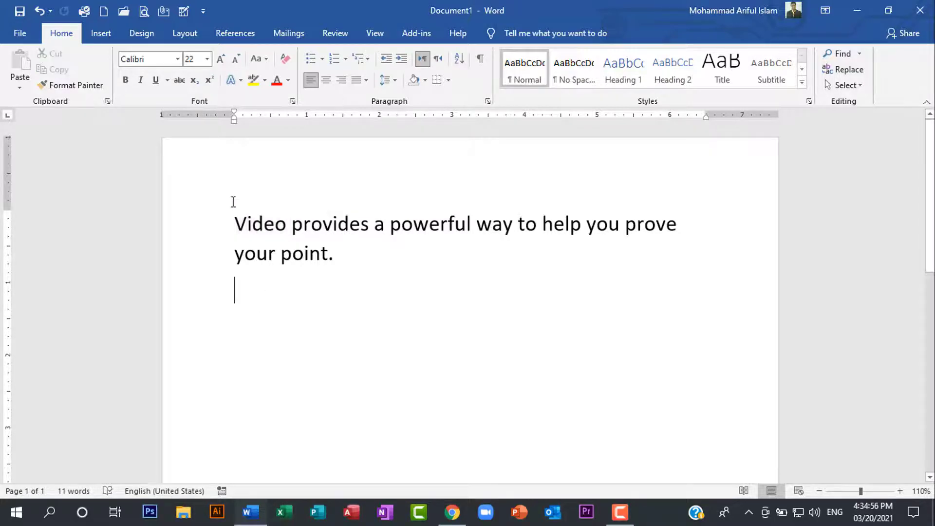
triple_click(236, 223)
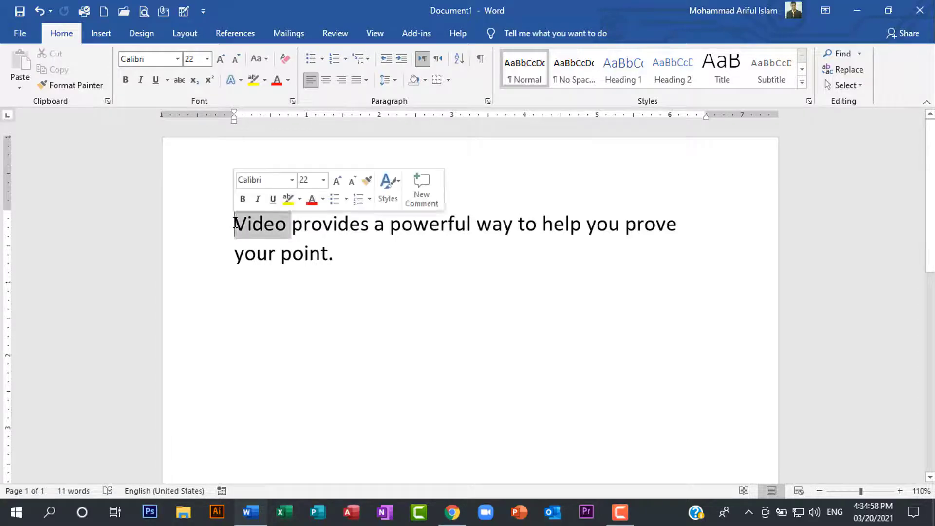
triple_click(235, 223)
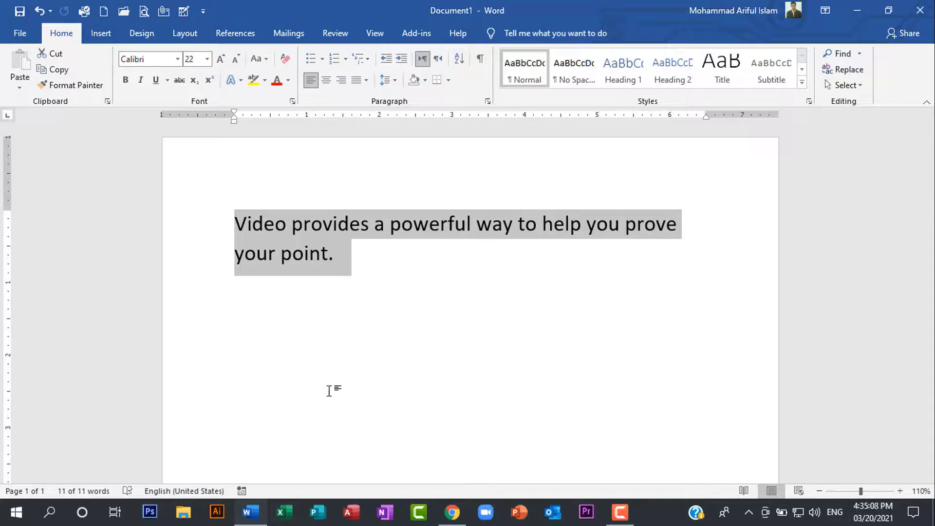
left_click(291, 354)
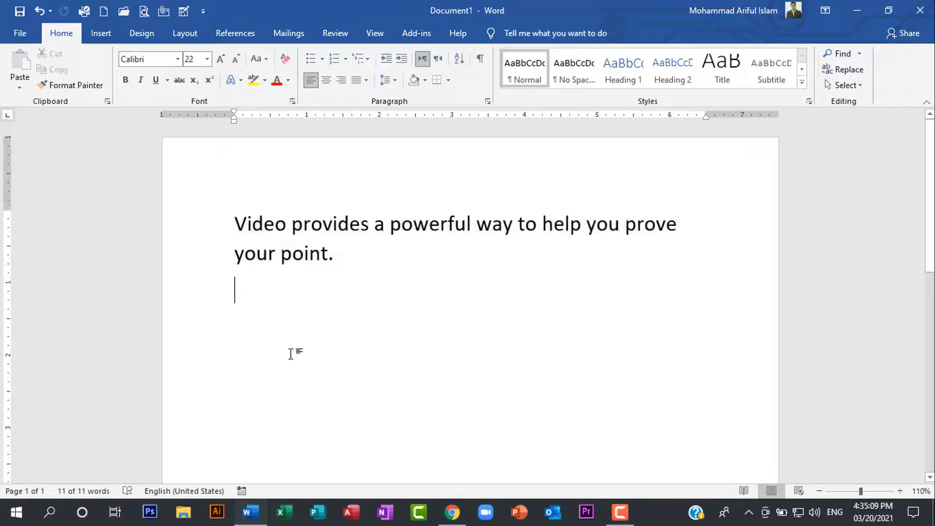
double_click(237, 224)
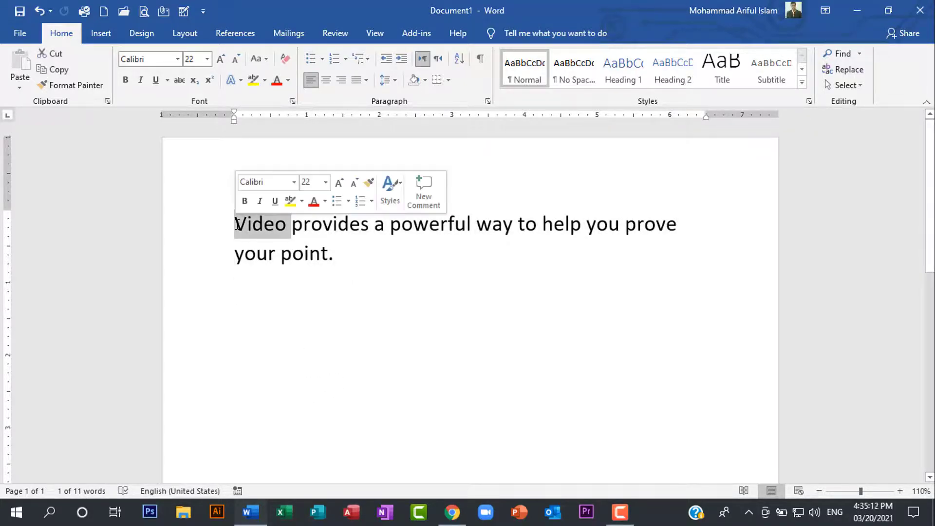
left_click(309, 275)
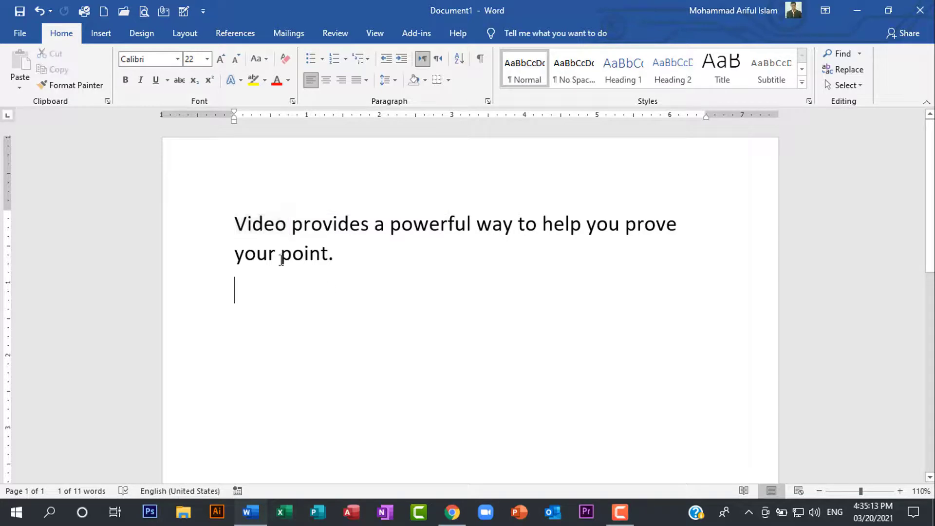
triple_click(238, 219)
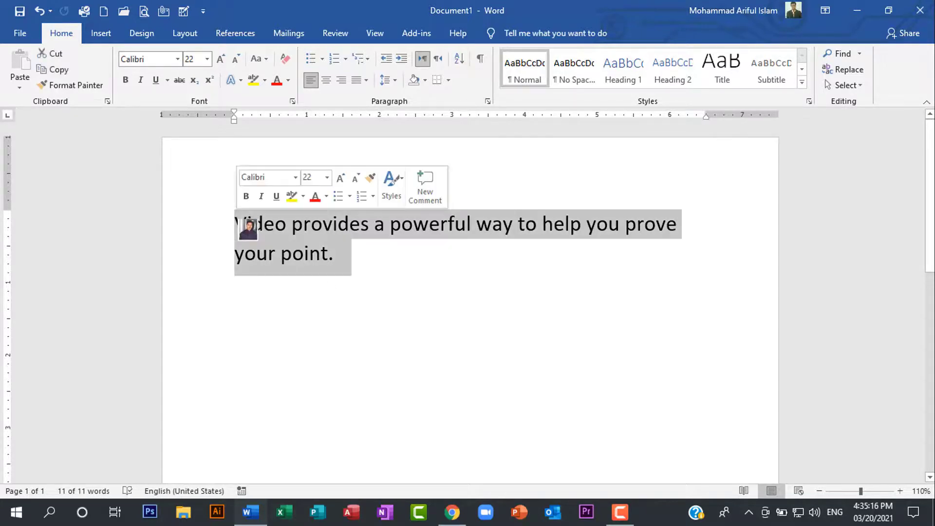